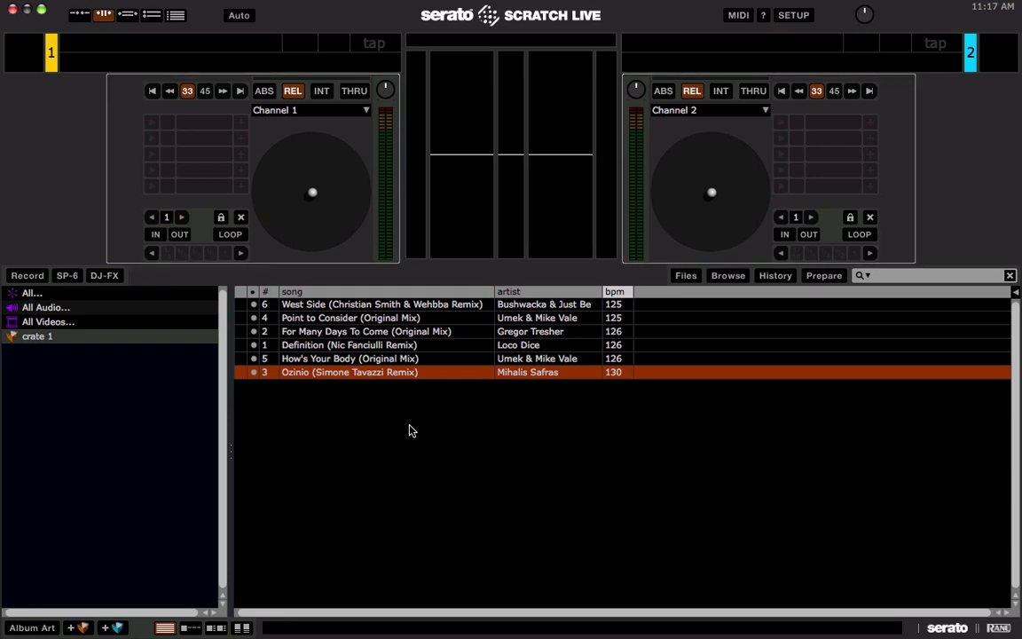
Step: Preview the horizontal layout, then in the vertical view load Point to Consider onto deck 1
left_click(122, 16)
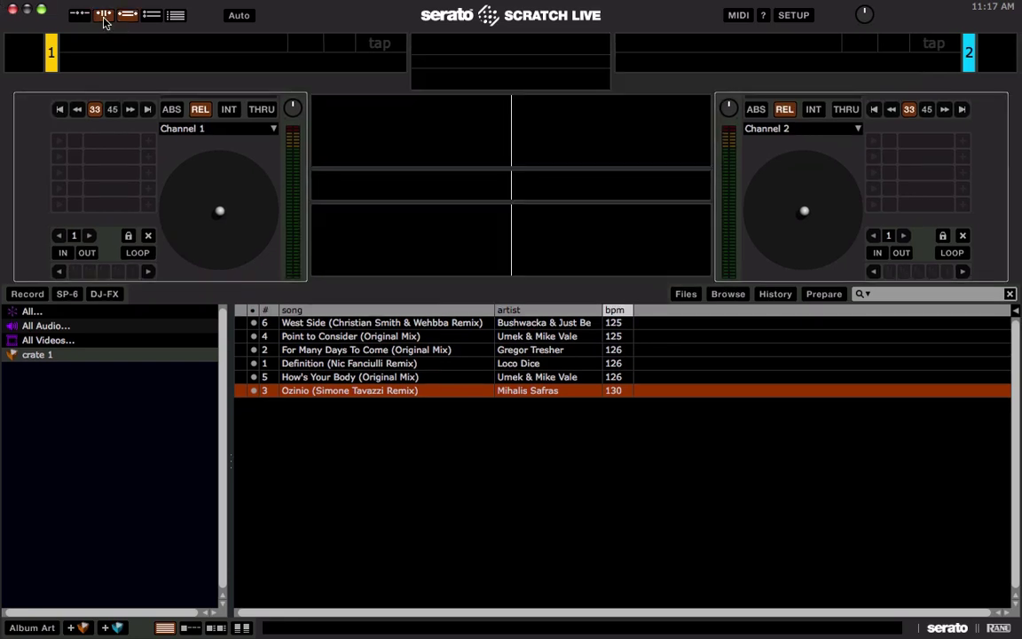
left_click(103, 16)
left_click(389, 320)
key("shift+Left")
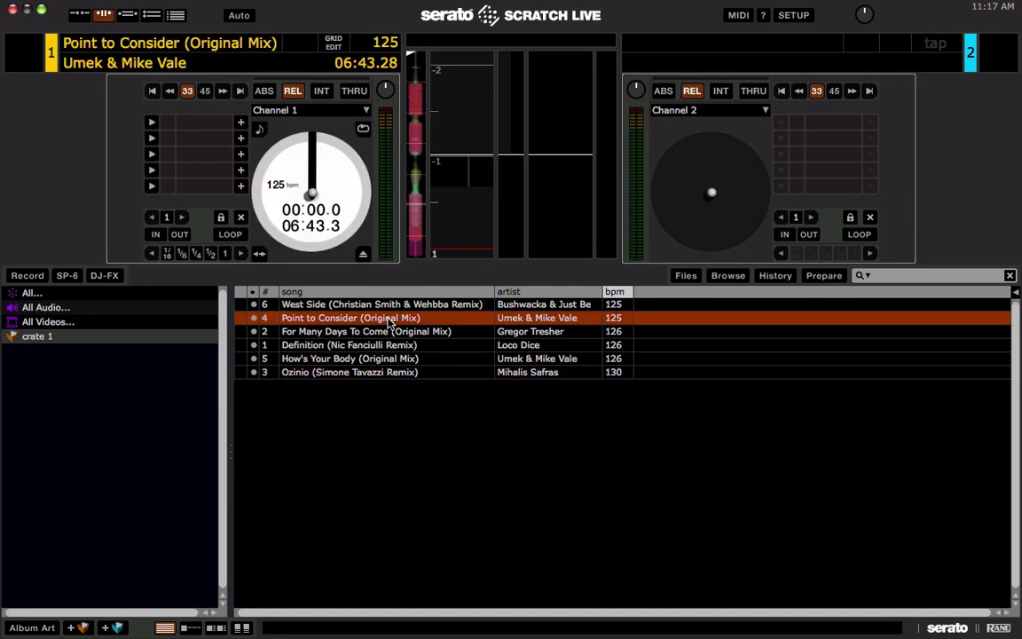
Step: Load Definition onto deck 2, leaving the library selection on How's Your Body
key("Down")
key("Down")
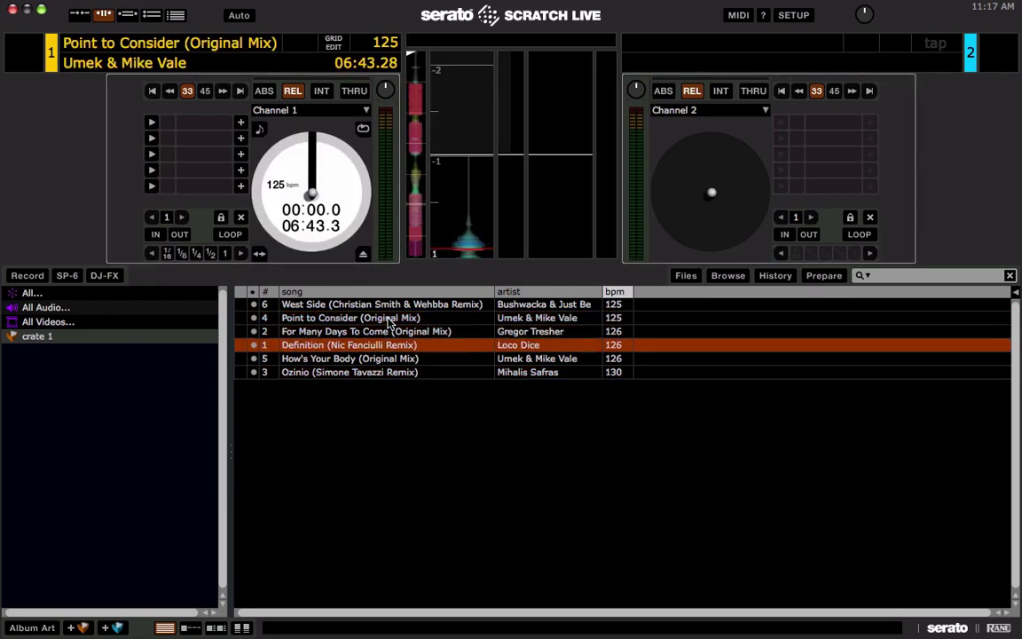
key("shift+Right")
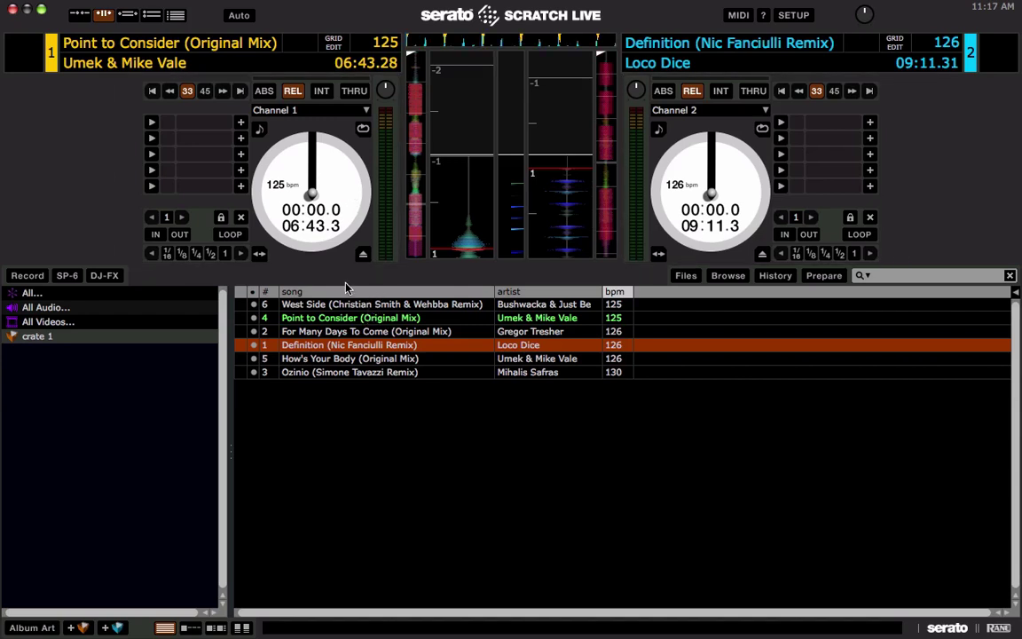
key("Down")
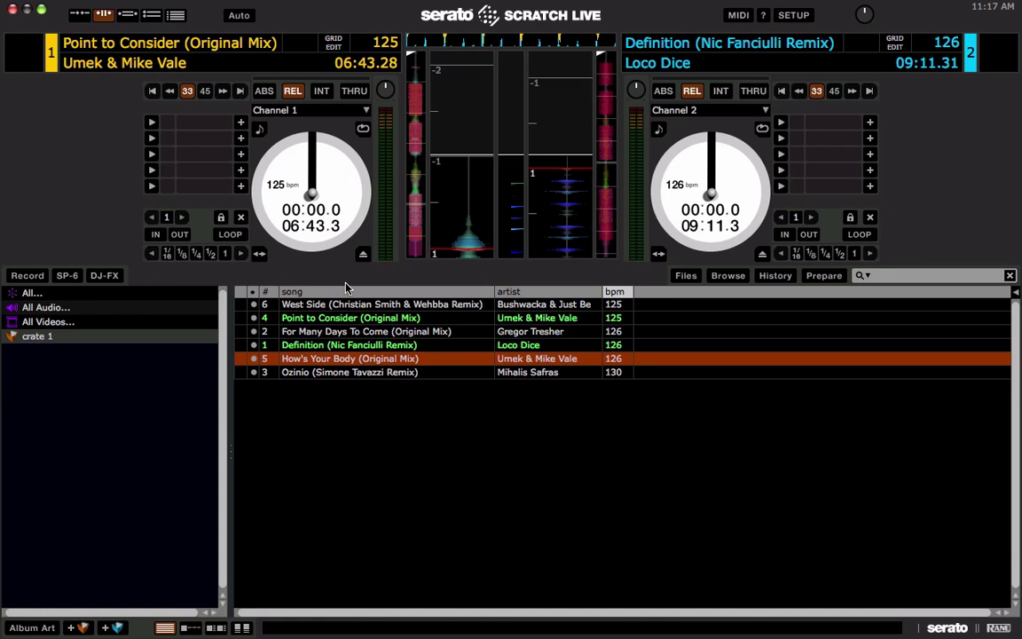
key("Down")
key("Up")
key("Down")
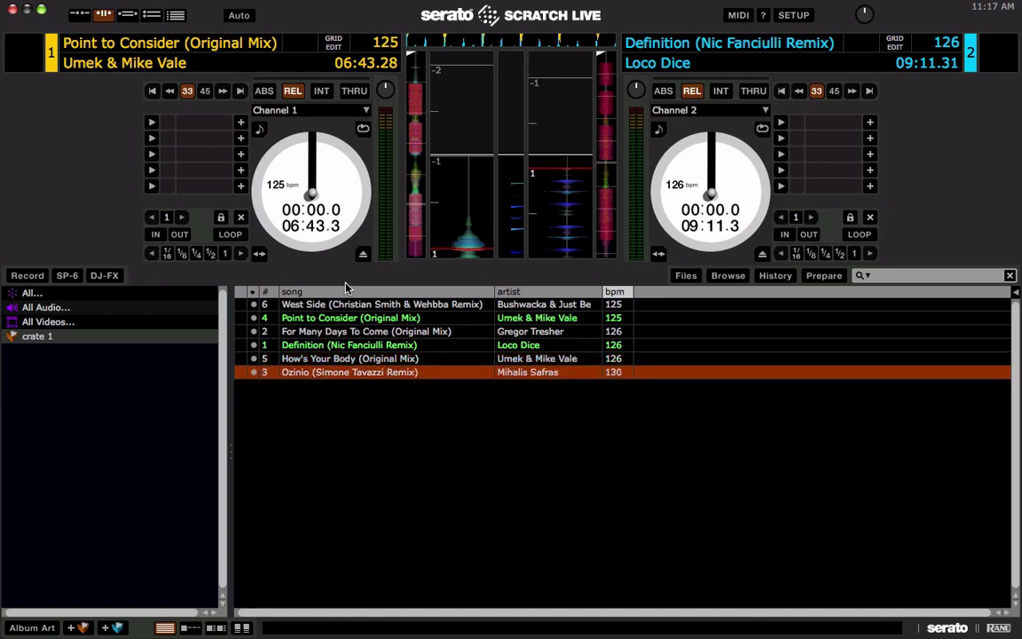
key("Up")
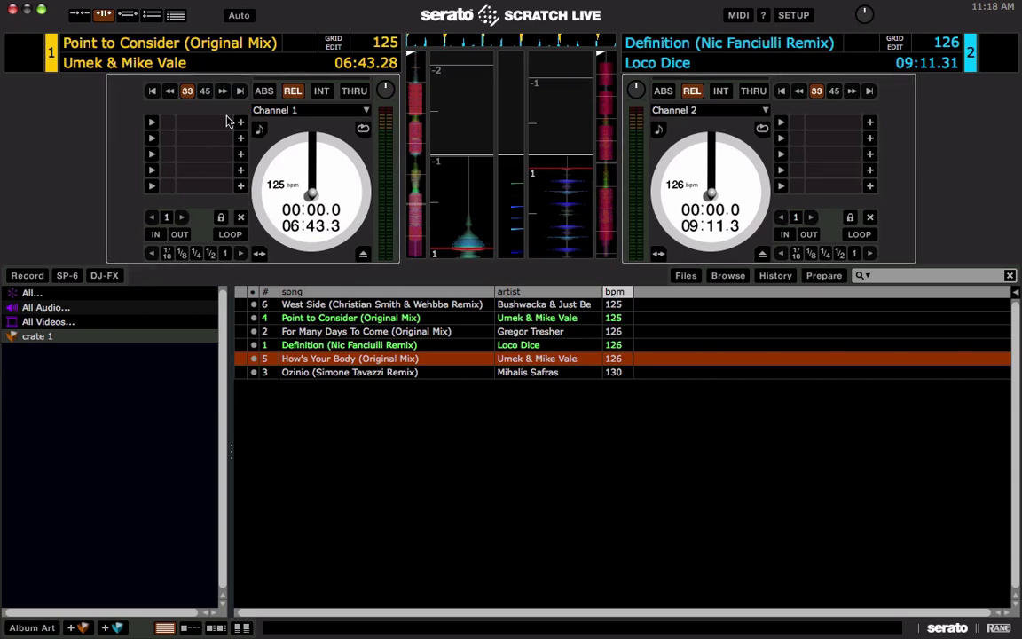
Step: Toggle between the four-deck and two-deck views, ending in four decks with West Side selected
left_click(176, 16)
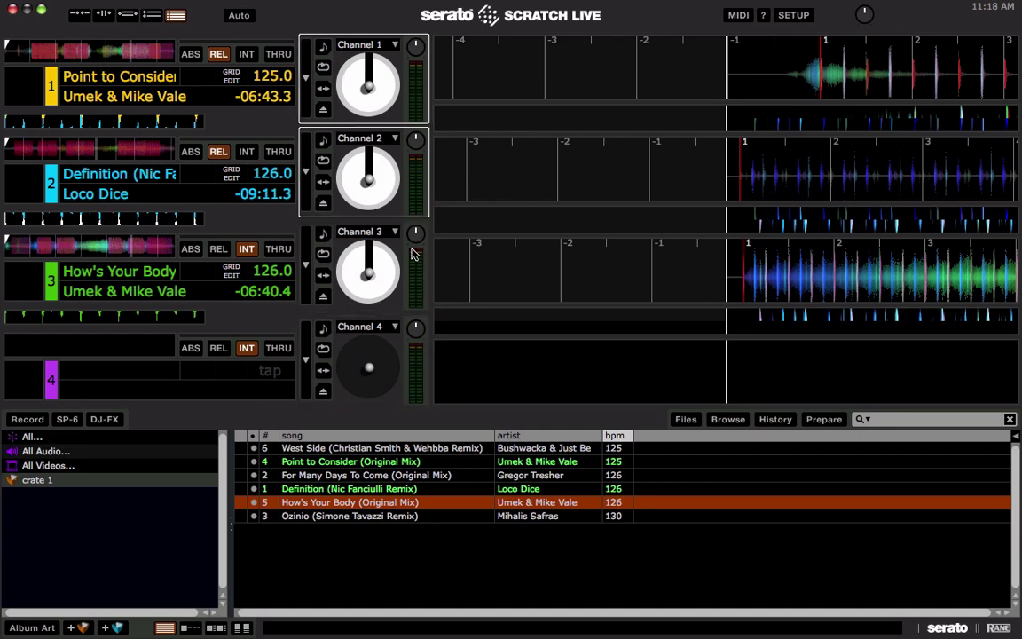
left_click(104, 14)
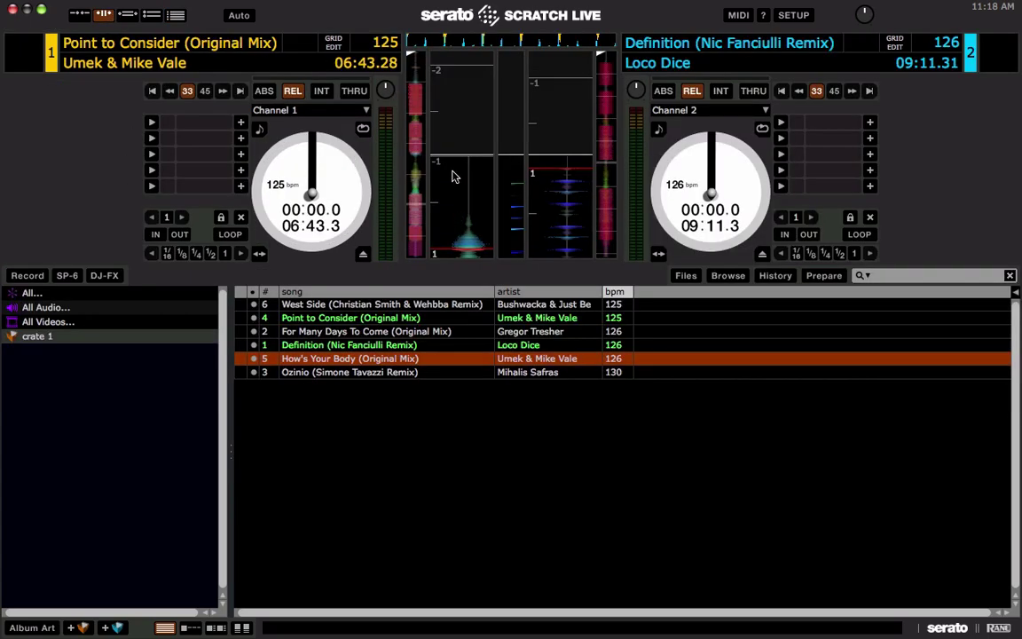
key("Up")
key("Up")
key("Up")
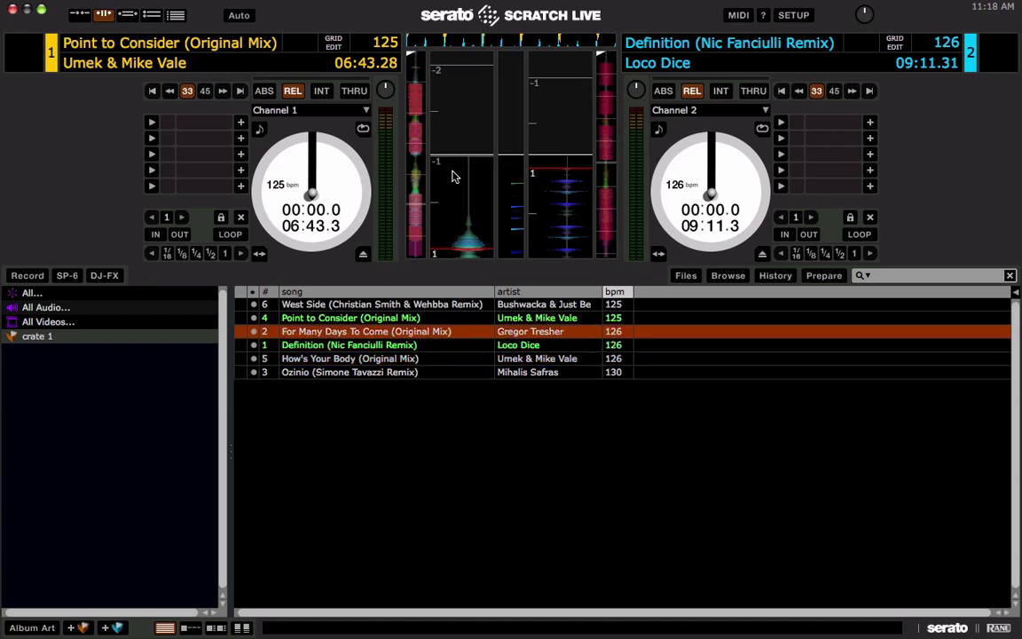
left_click(176, 15)
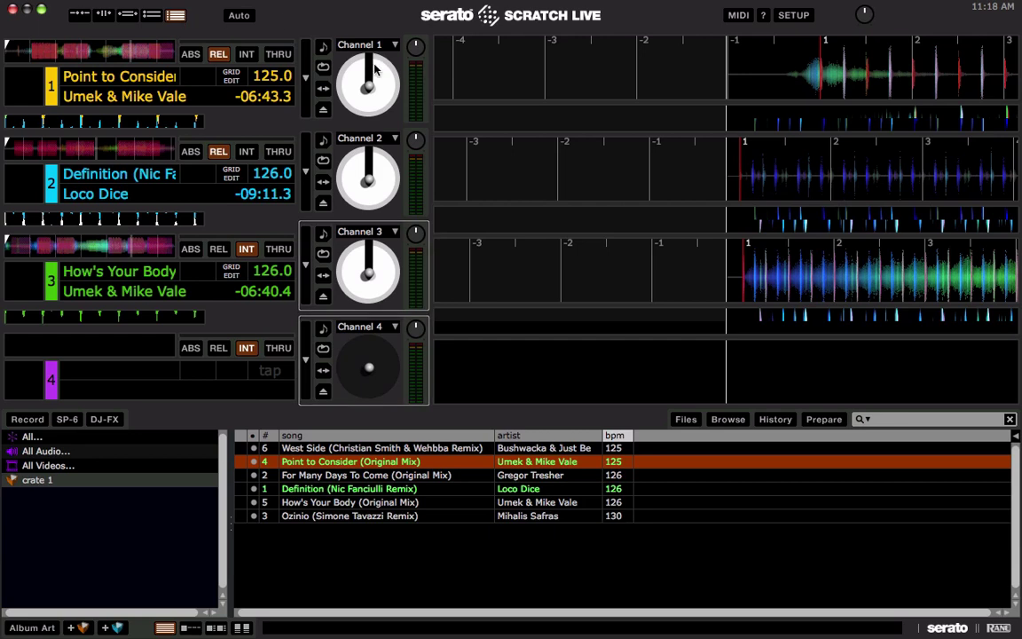
key("Down")
key("Up")
key("Up")
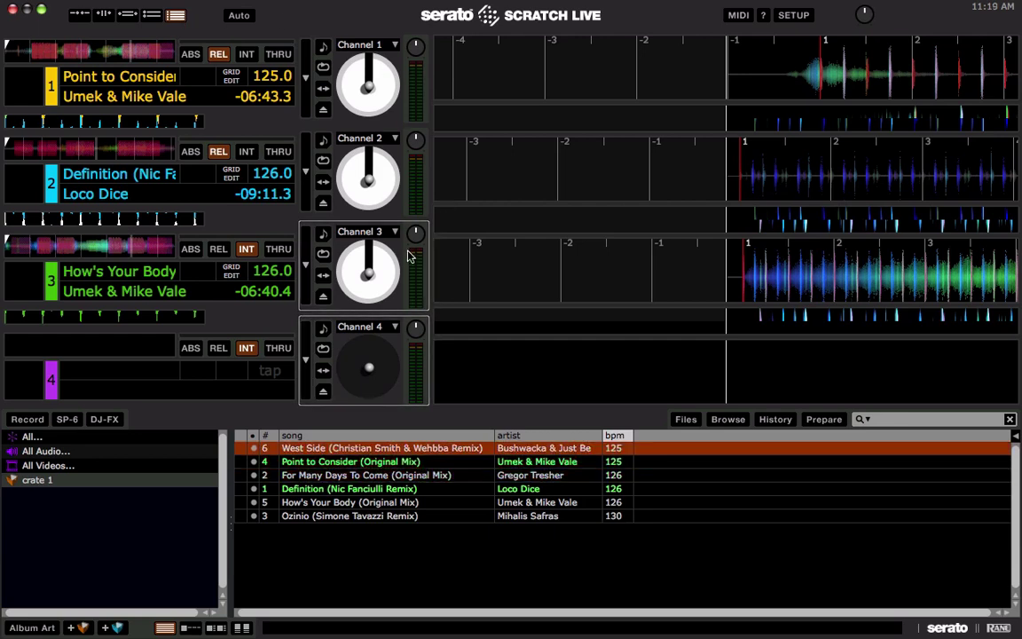
Step: Load West Side onto deck 4 in the four-deck view, then compare the two- and four-deck views
left_click(99, 15)
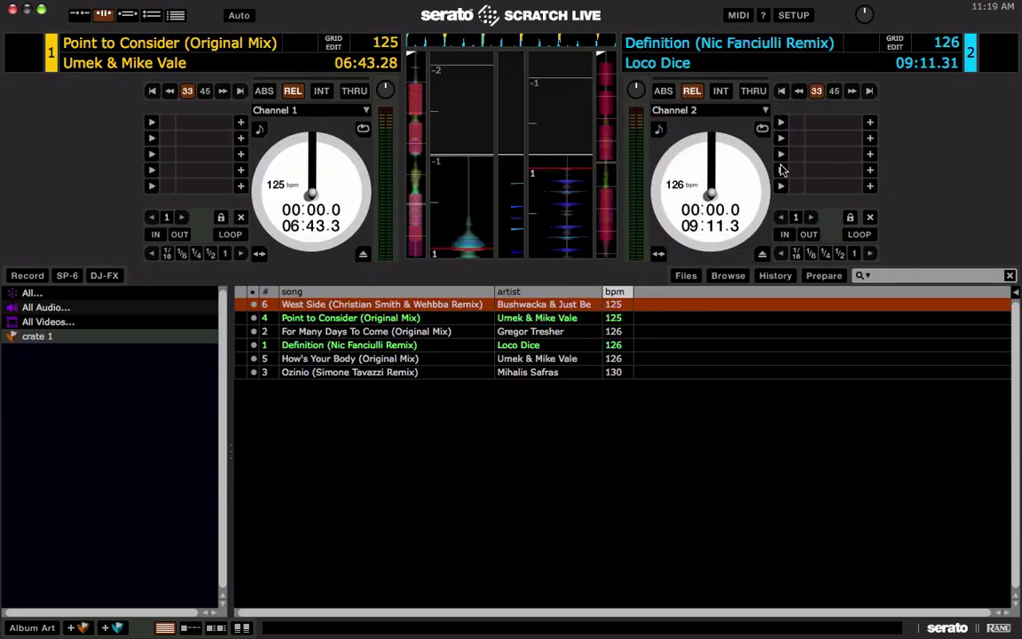
left_click(176, 16)
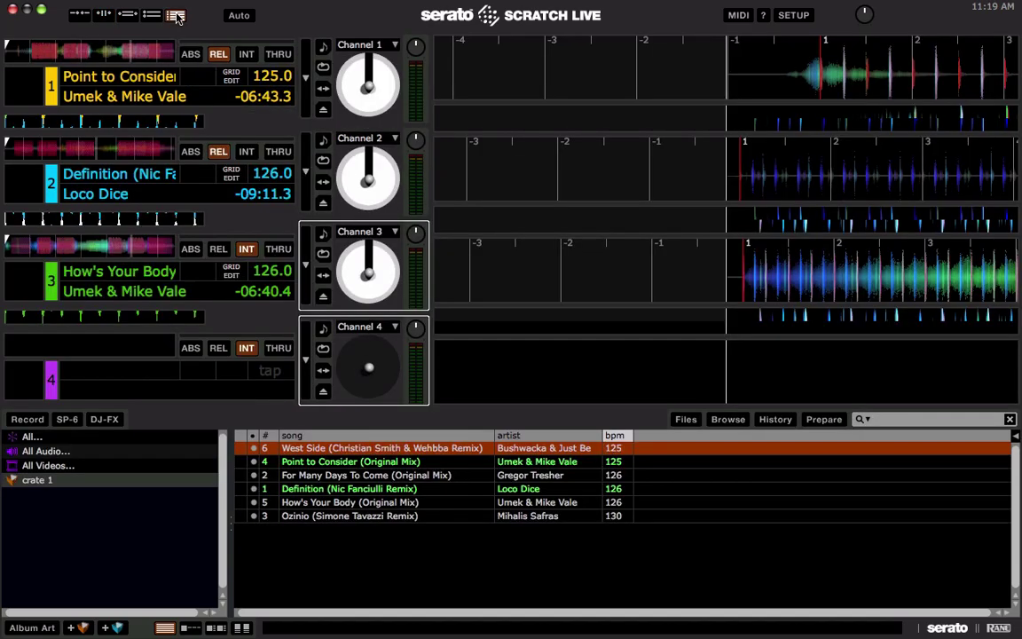
key("ctrl+shift+Right")
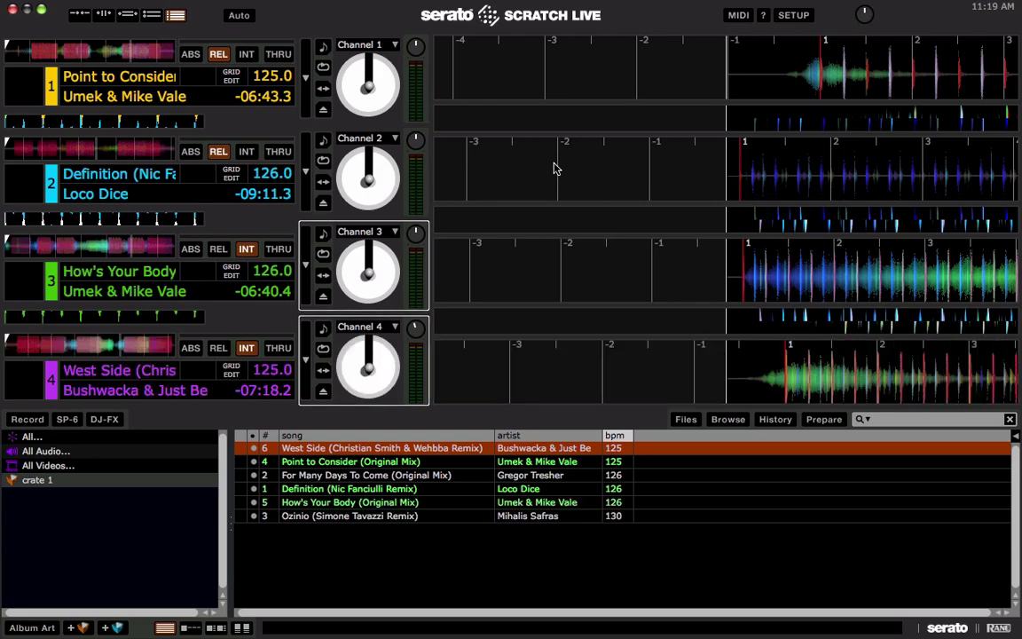
left_click(111, 16)
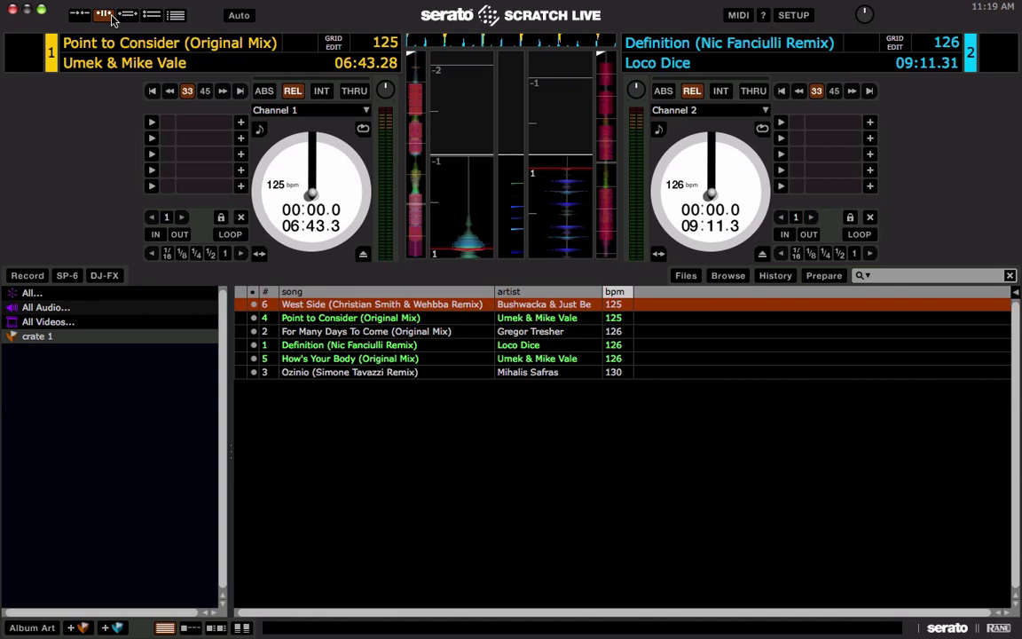
left_click(175, 15)
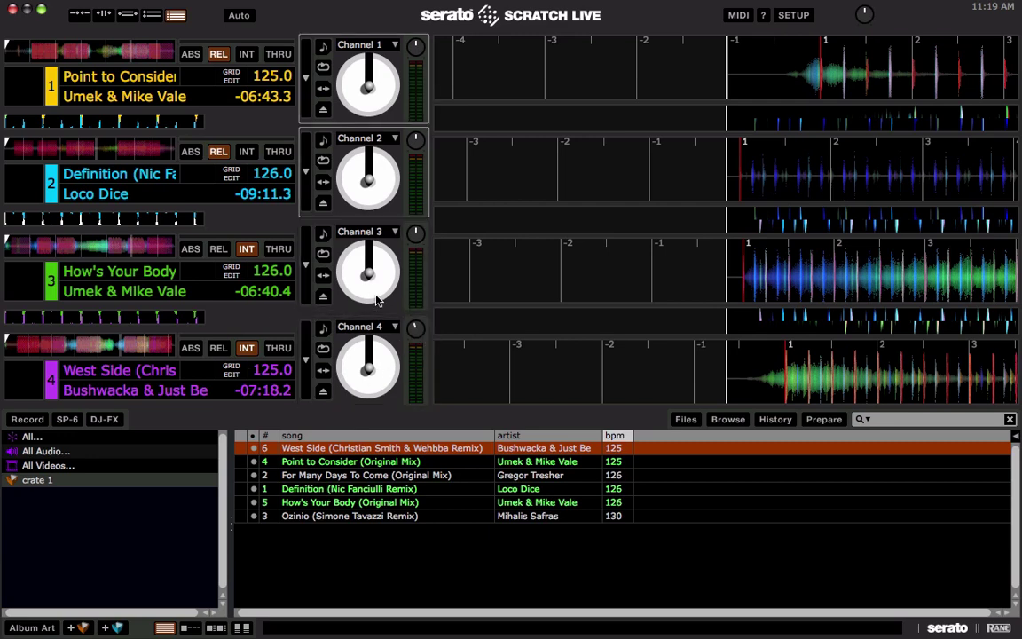
Step: Cycle through the two-deck, four-deck and compact four-deck views, ending on two decks with platters
left_click(103, 15)
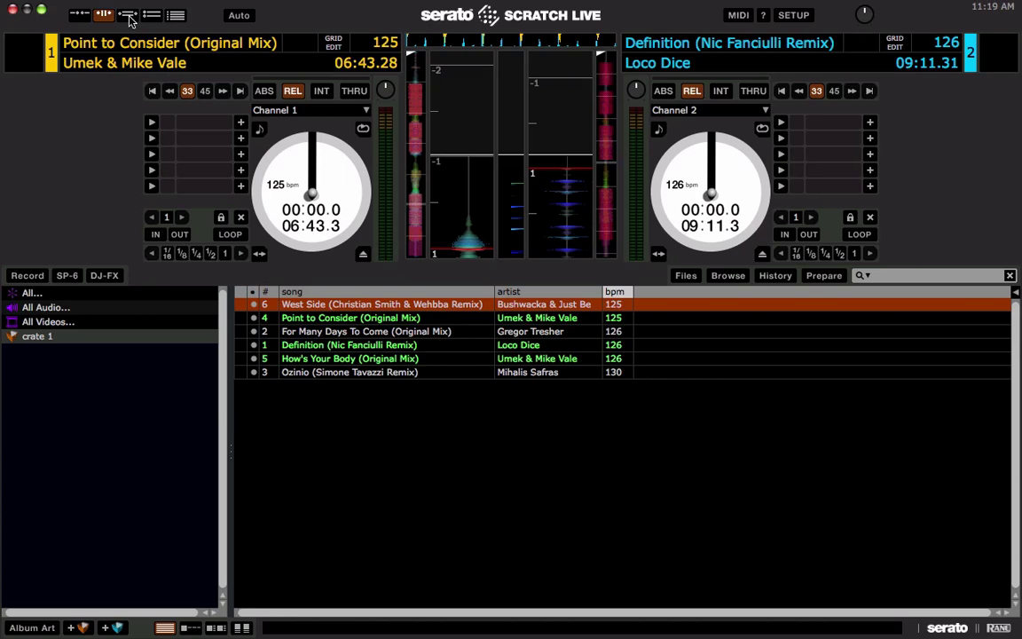
left_click(176, 15)
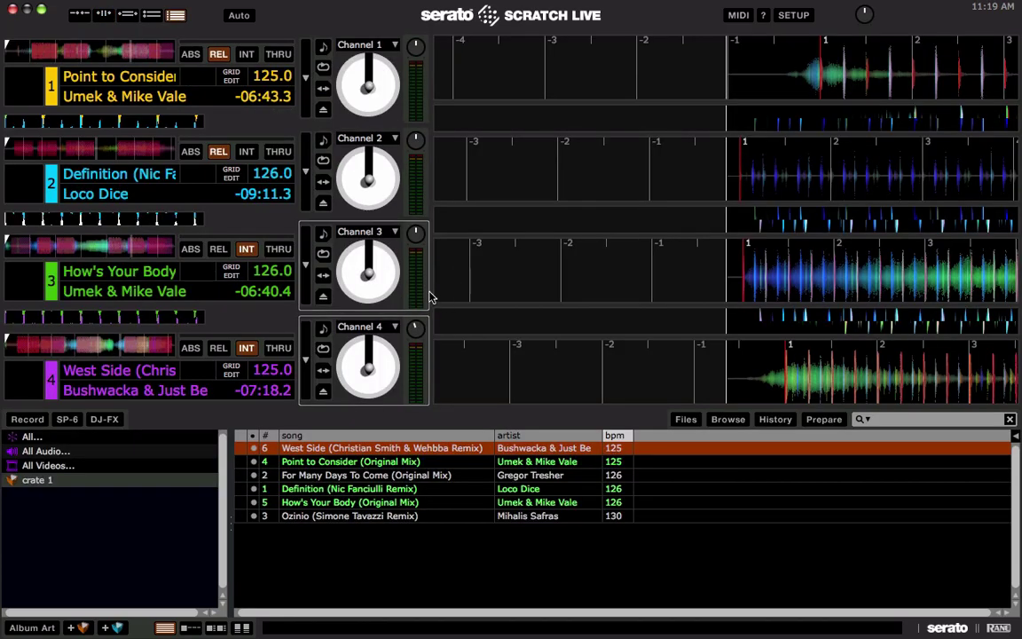
left_click(103, 15)
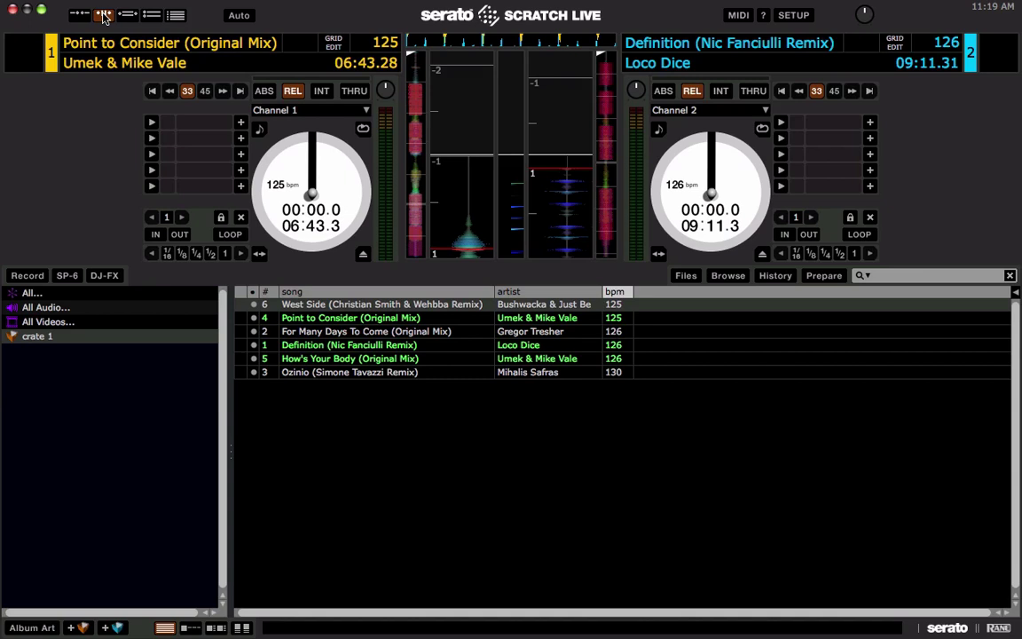
key("Down")
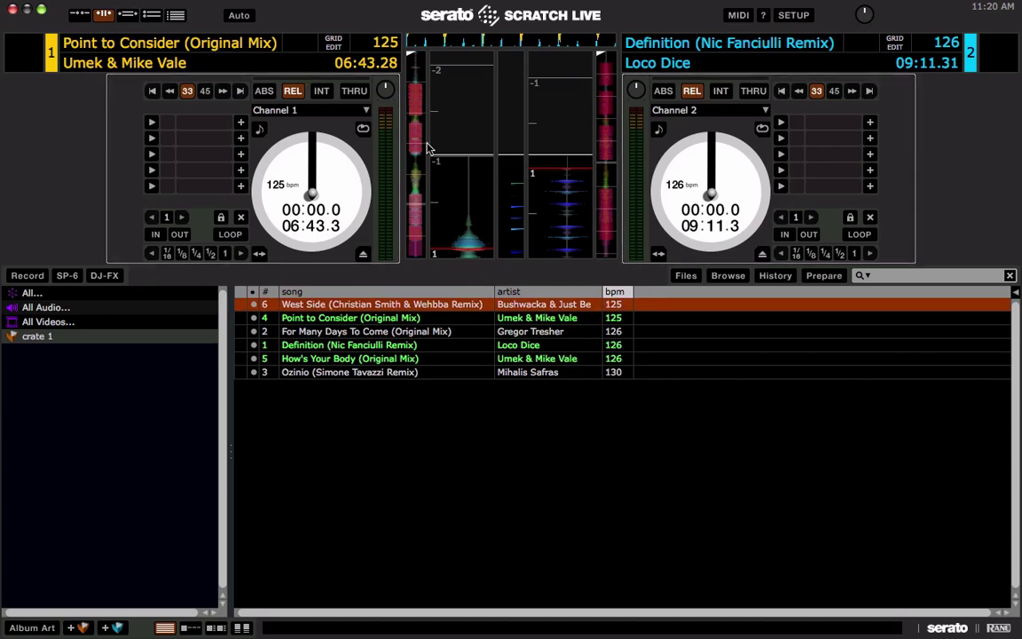
left_click(82, 16)
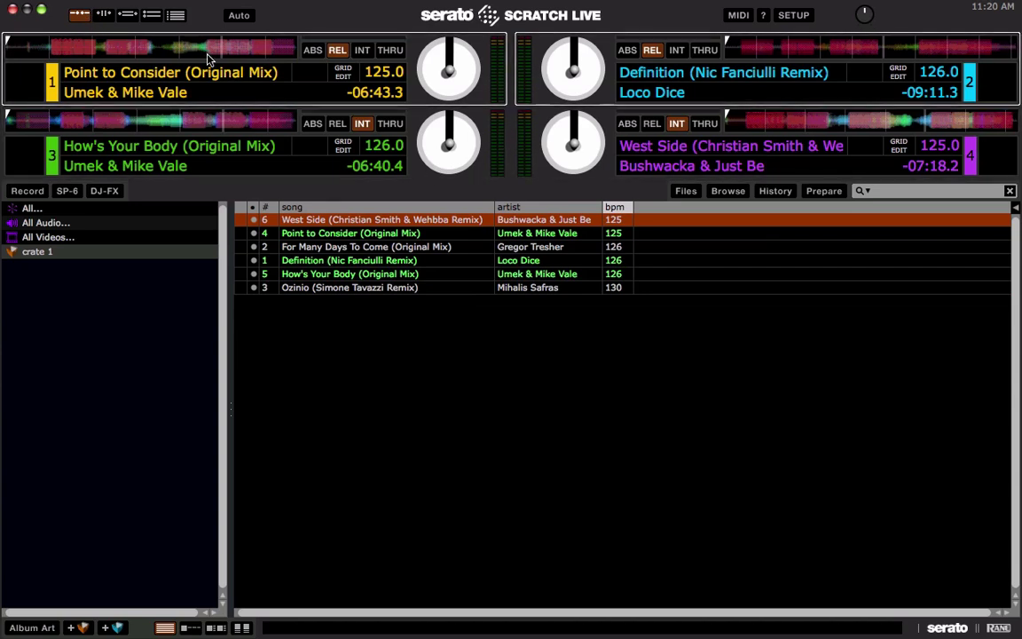
left_click(105, 16)
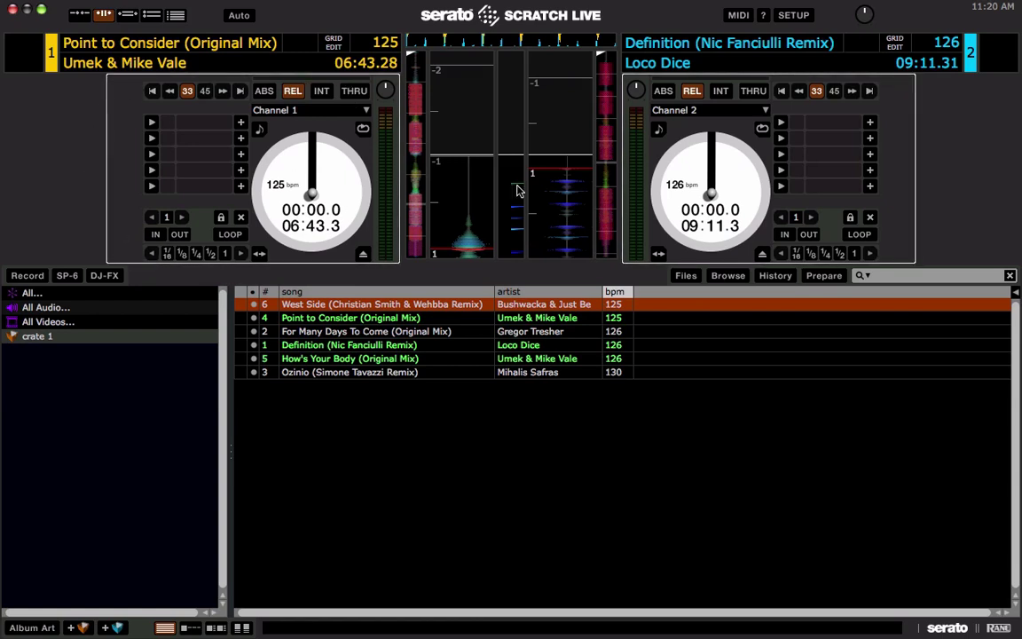
Step: In the four-deck horizontal view, load For Many Days To Come onto deck 3 and Ozinio onto deck 4, declining the quit prompt
left_click(177, 16)
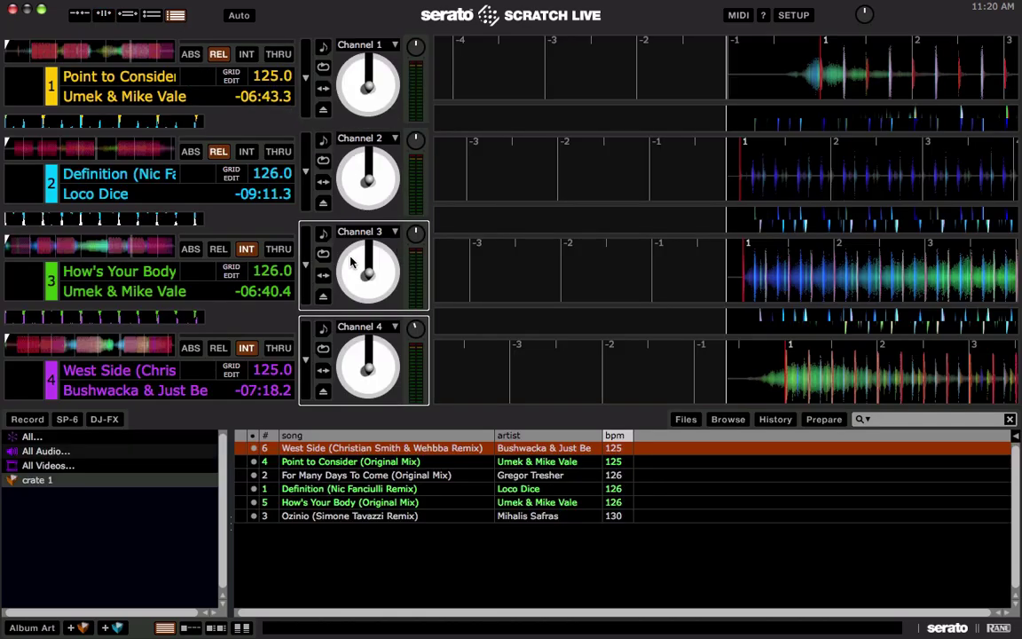
left_click(384, 476)
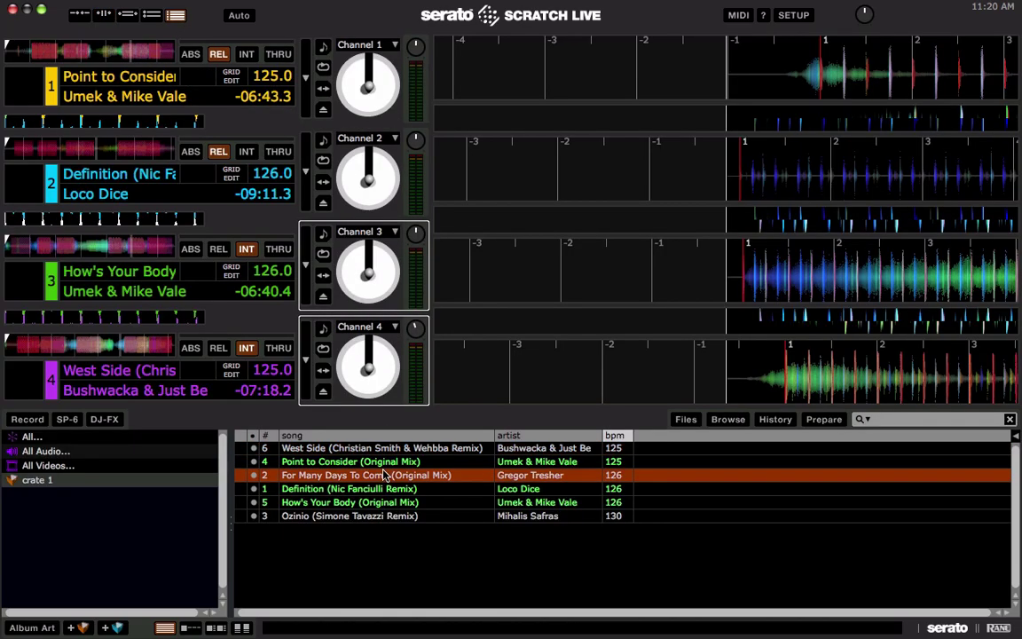
key("ctrl+shift+Left")
key("Down")
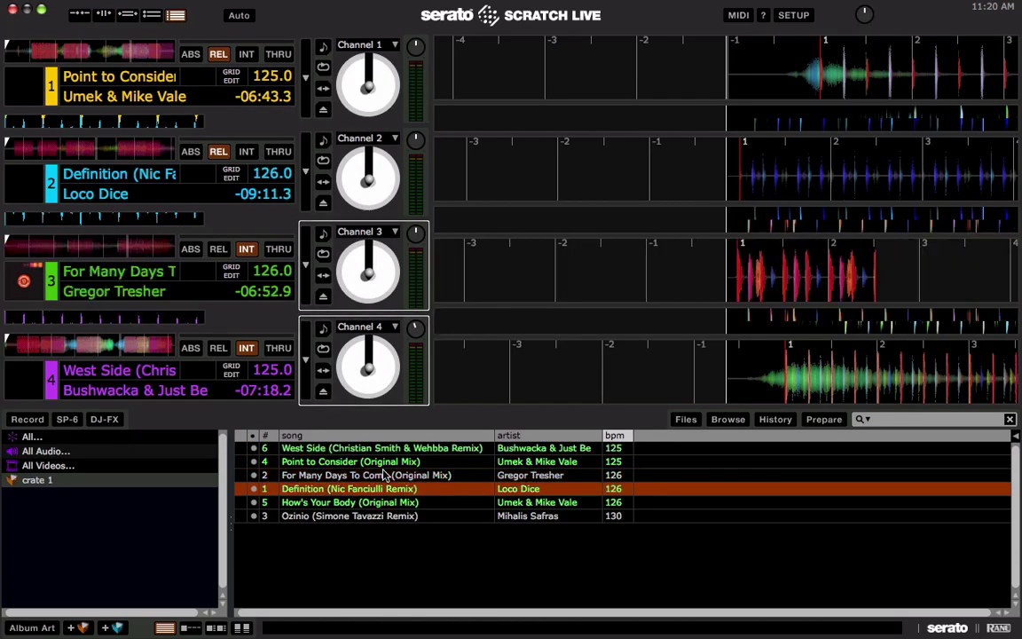
key("Down")
key("Down")
key("ctrl+shift+Right")
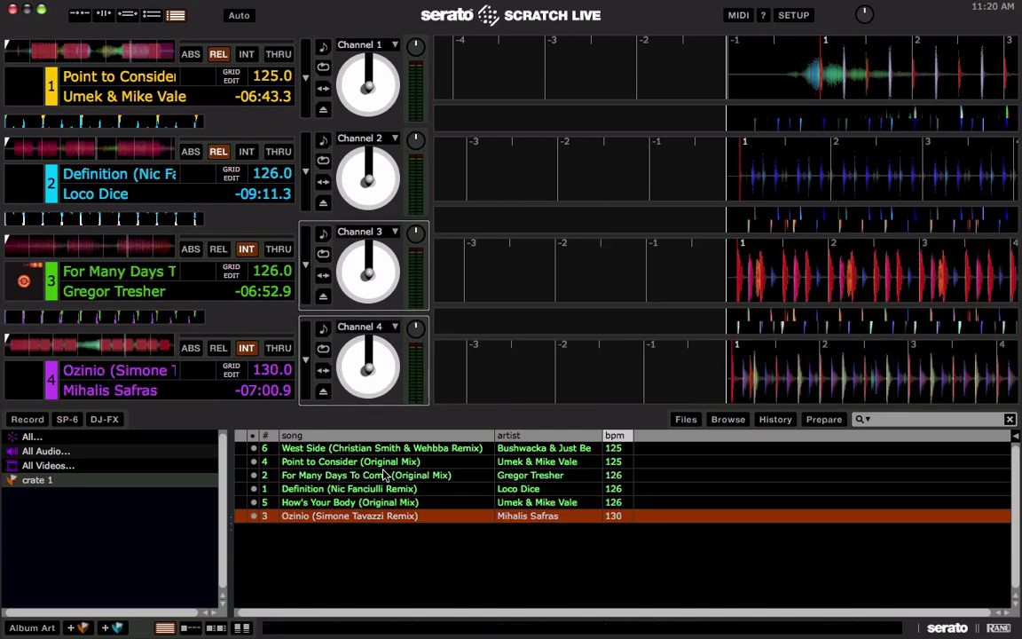
key("super+q")
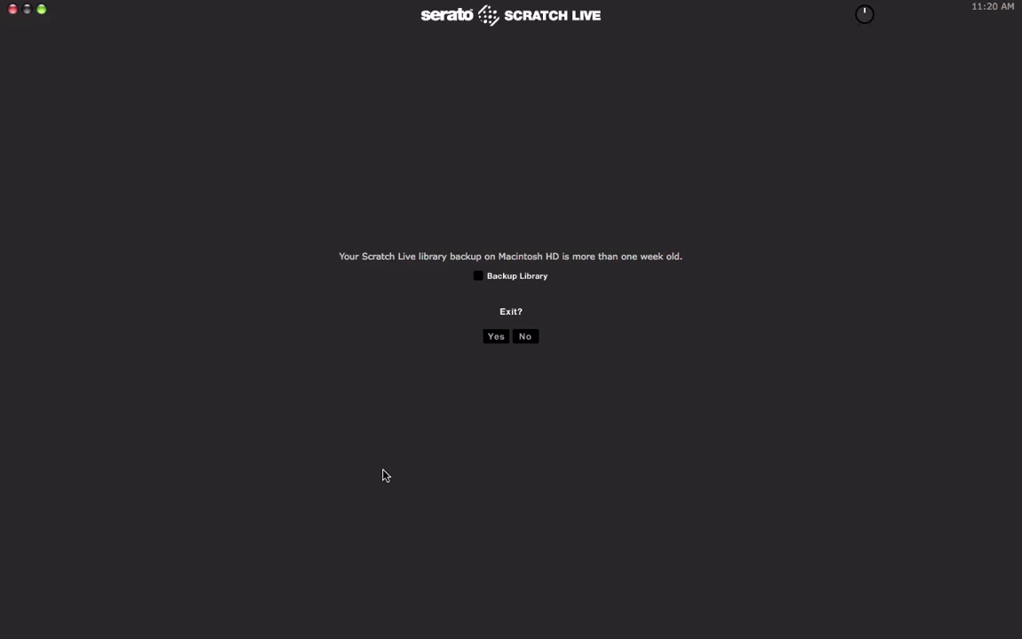
left_click(523, 339)
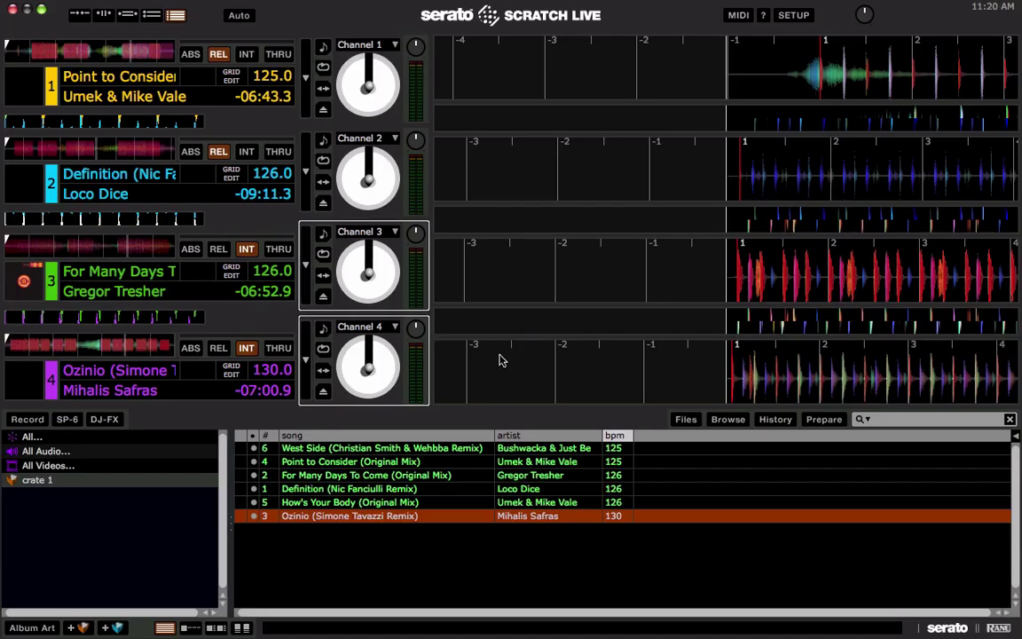
Step: Load Ozinio onto deck 2 and Definition onto deck 1, trying the two-deck horizontal layout
key("Up")
key("Up")
key("Up")
key("Up")
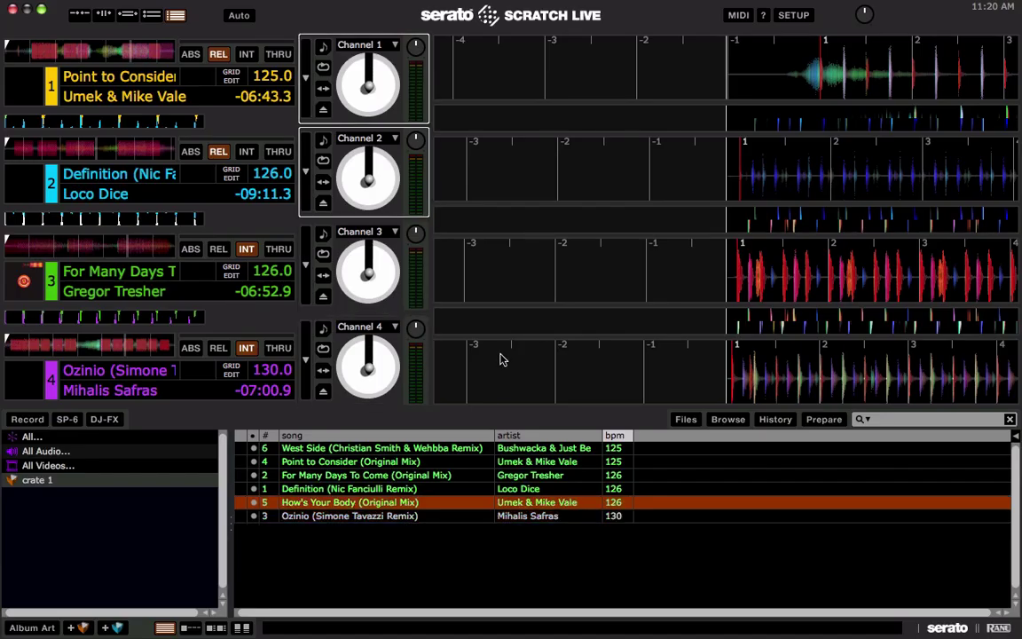
key("Down")
key("Down")
key("Down")
key("Down")
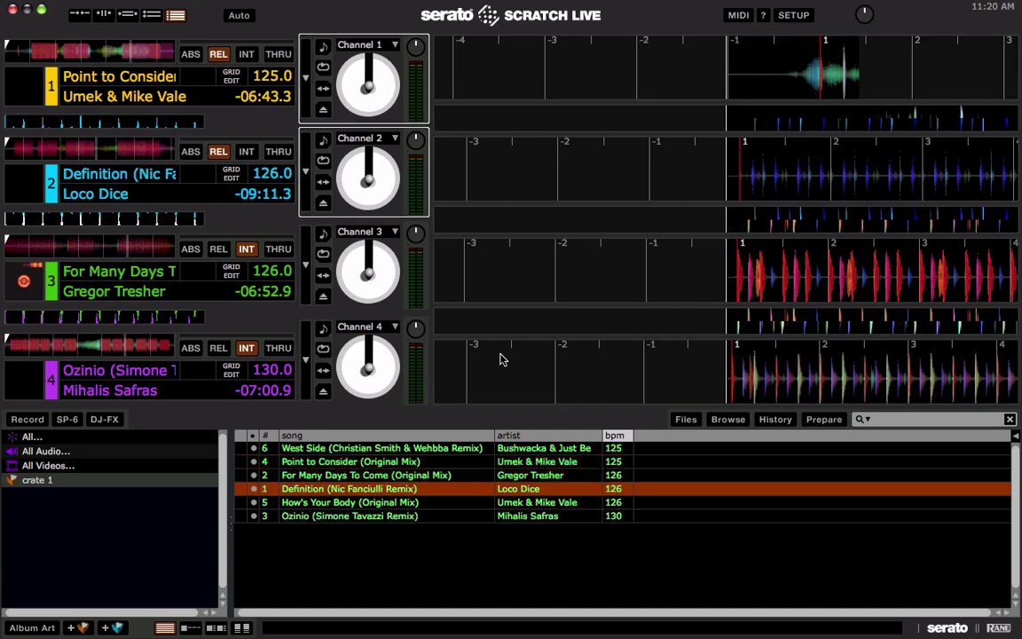
key("shift+Right")
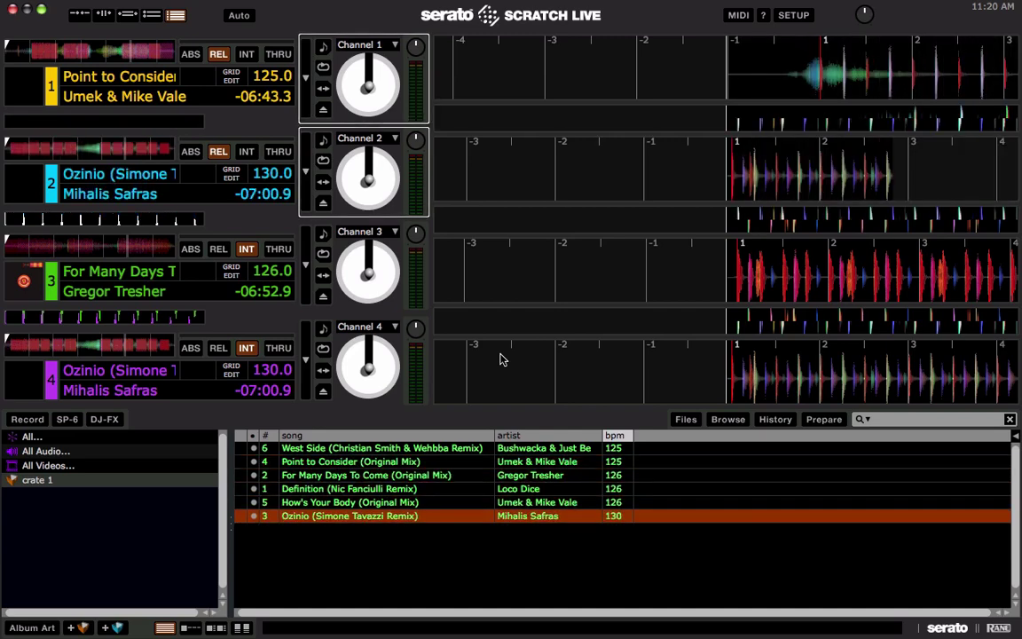
left_click(129, 15)
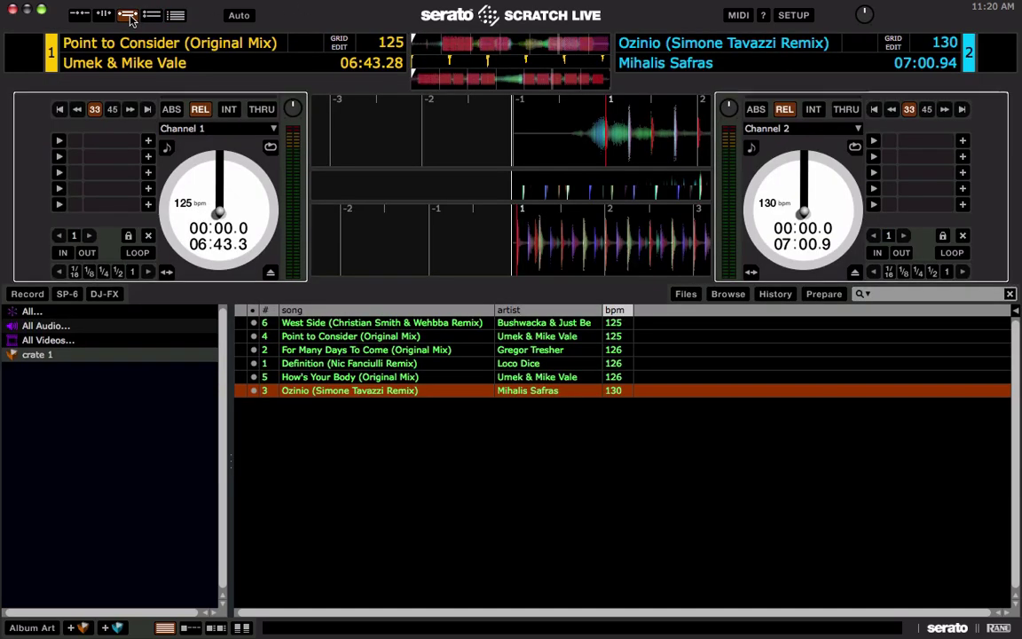
left_click(104, 15)
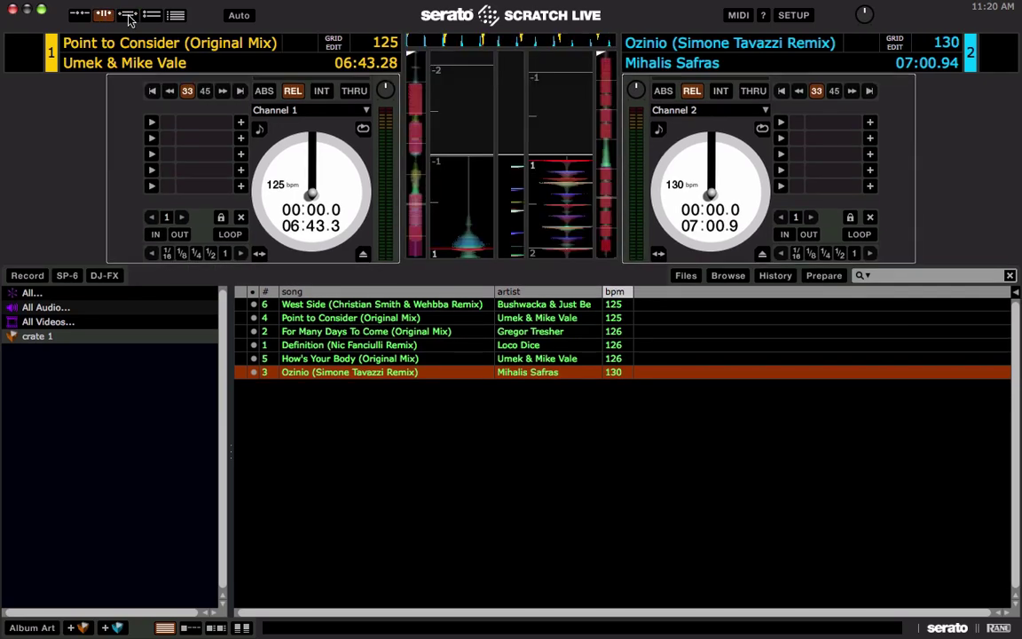
key("Up")
key("Up")
key("shift+Left")
key("Down")
key("Down")
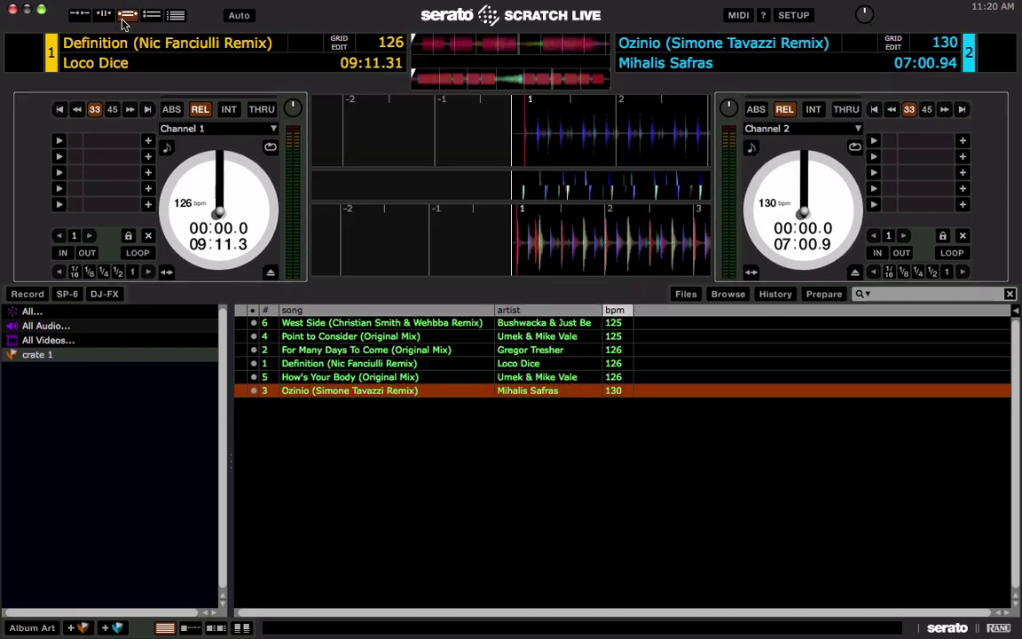
Step: In the stacked horizontal layout, load For Many Days To Come onto deck 1 and West Side onto deck 2
left_click(127, 15)
key("Up")
key("Up")
key("Up")
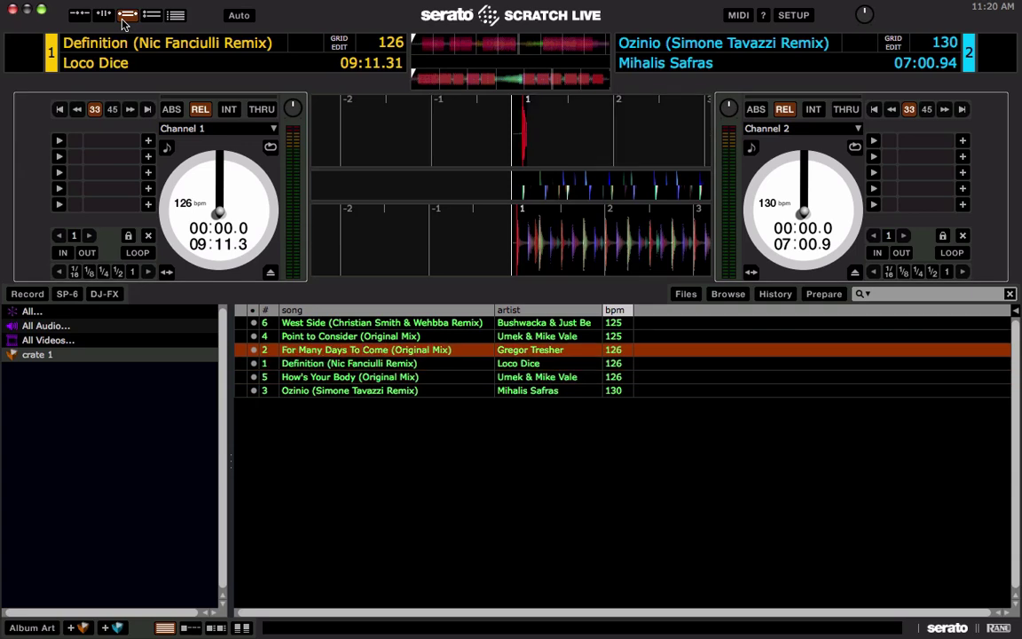
key("shift+Left")
key("Up")
key("Up")
key("shift+Right")
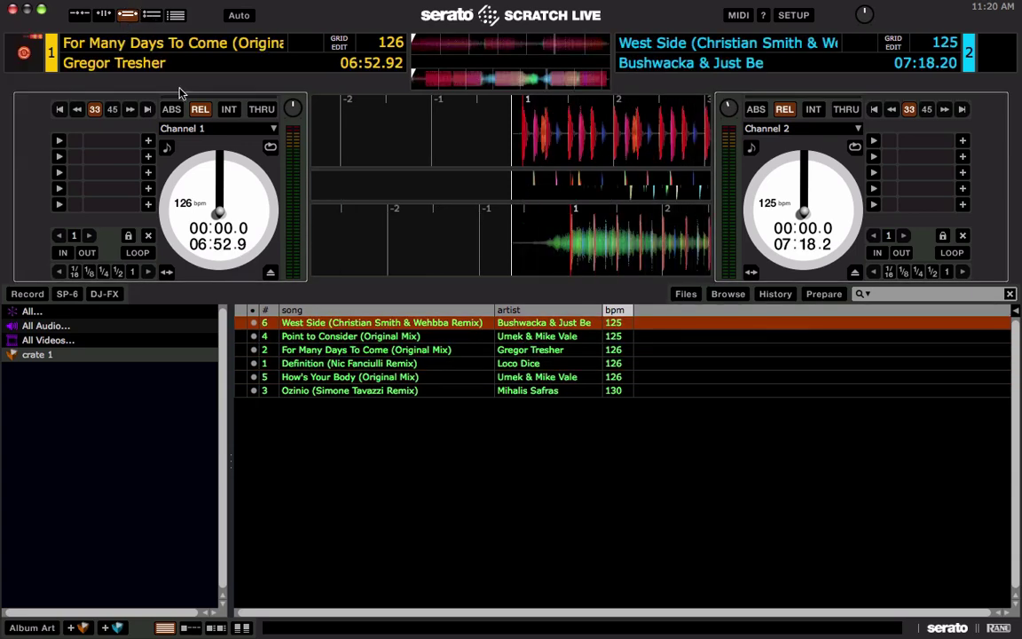